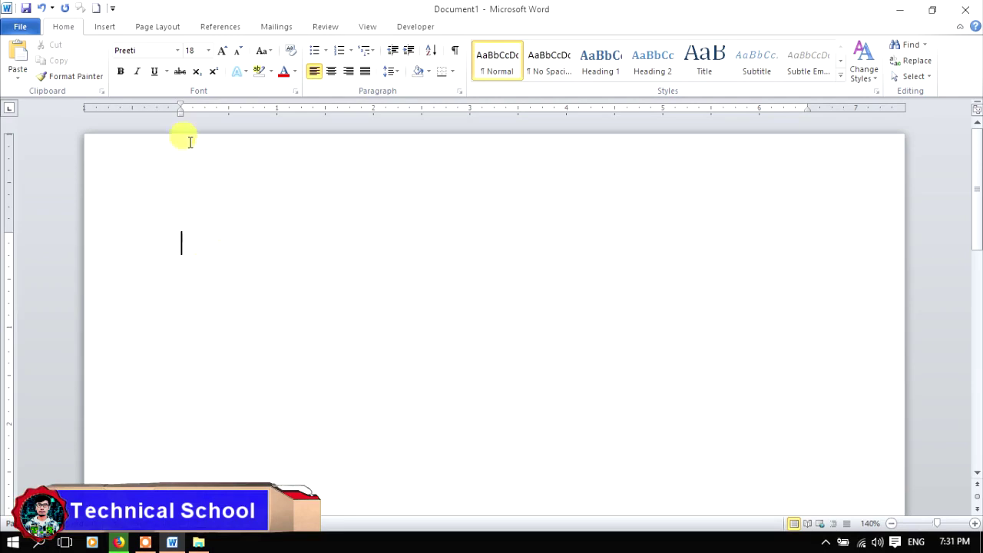
- Test typing in the Preeti font, then delete the garbled test text
left_click(123, 50)
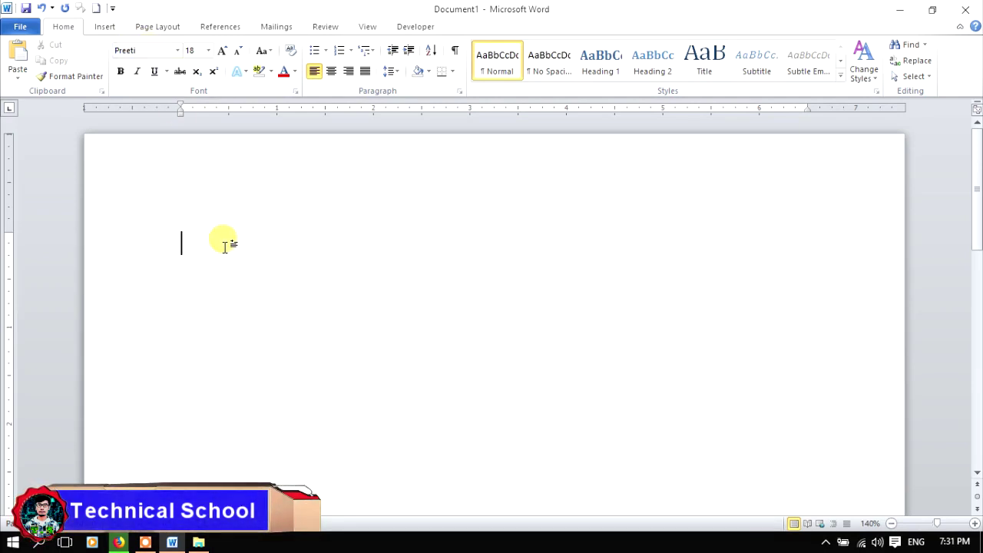
type("क'")
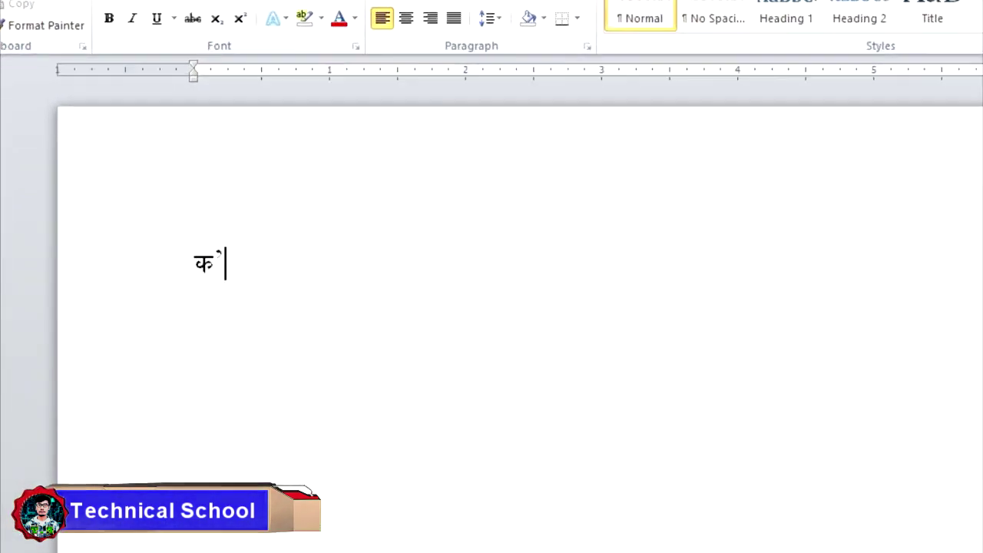
type("क'क")
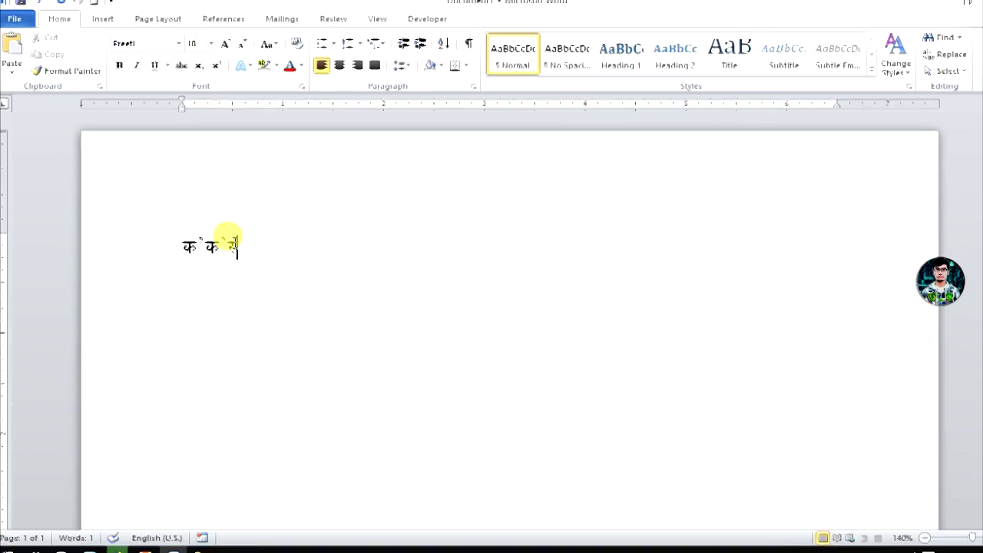
left_click_drag(228, 242, 93, 245)
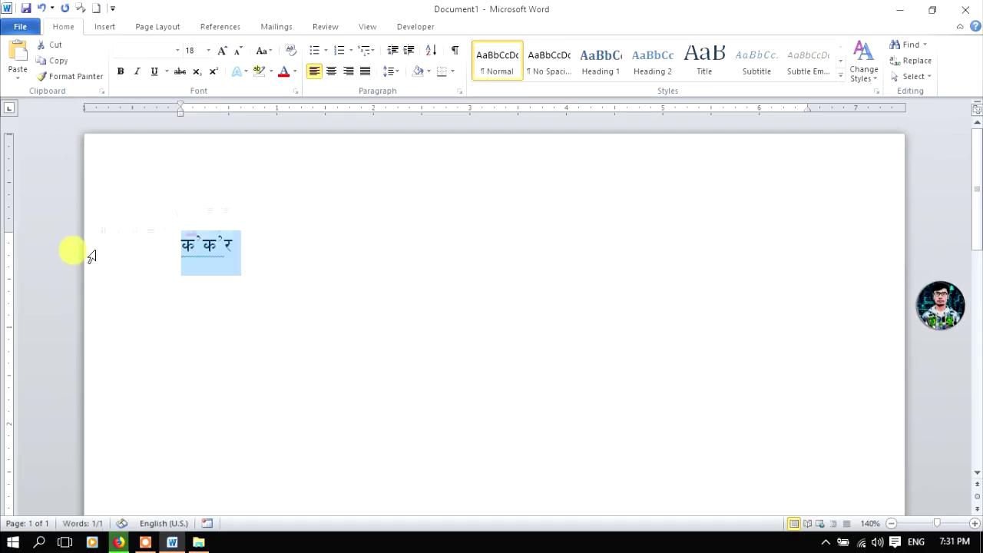
key("BackSpace")
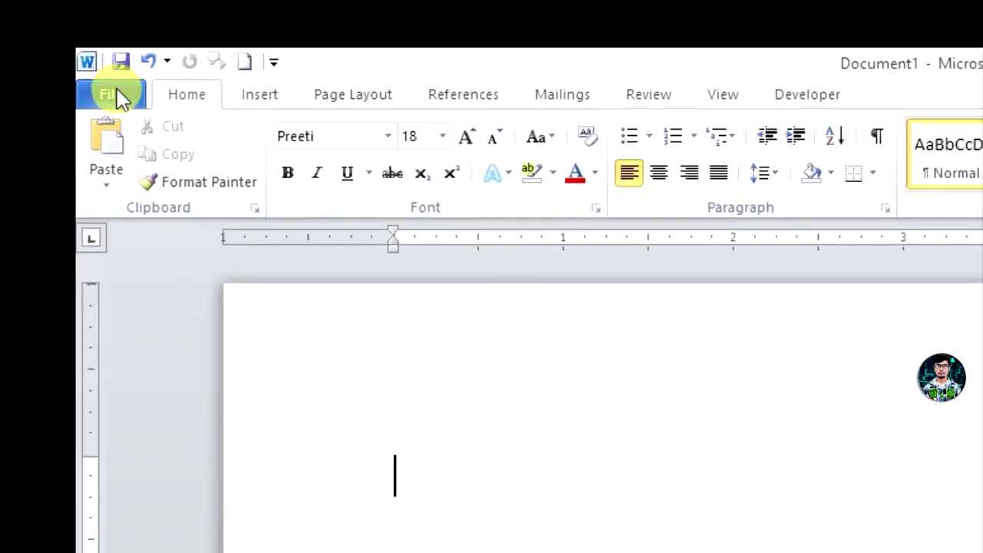
- Open AutoCorrect Options from the Proofing section of Word Options
left_click(115, 94)
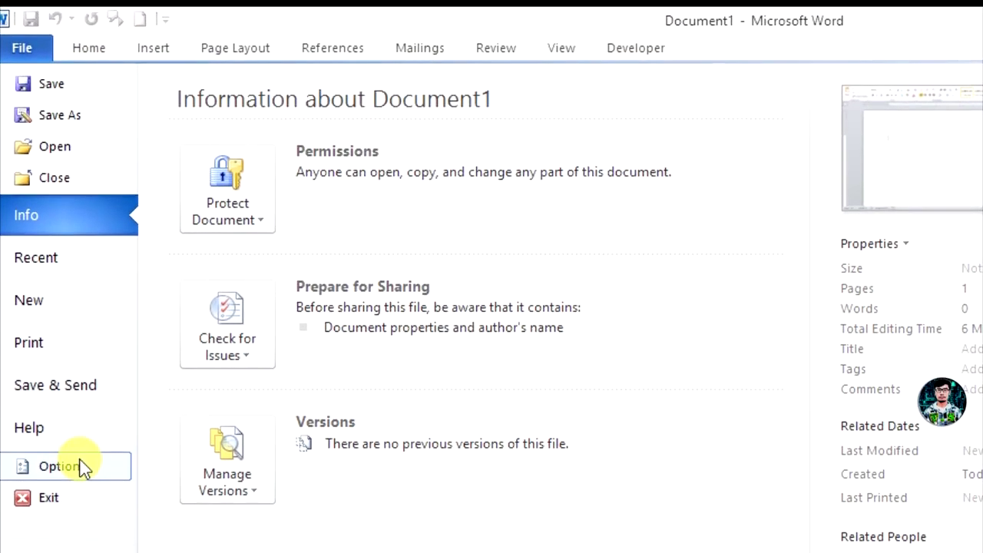
left_click(83, 468)
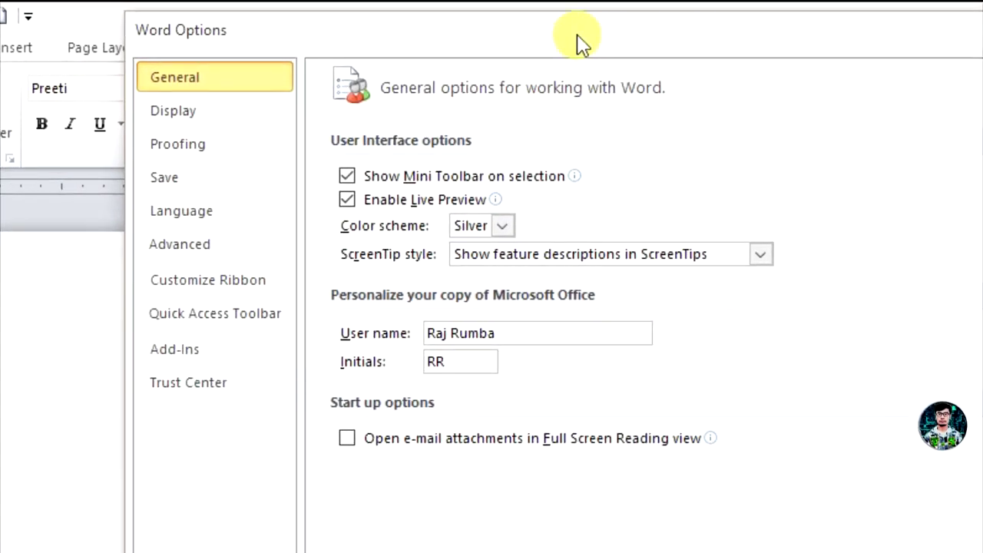
left_click_drag(580, 44, 584, 66)
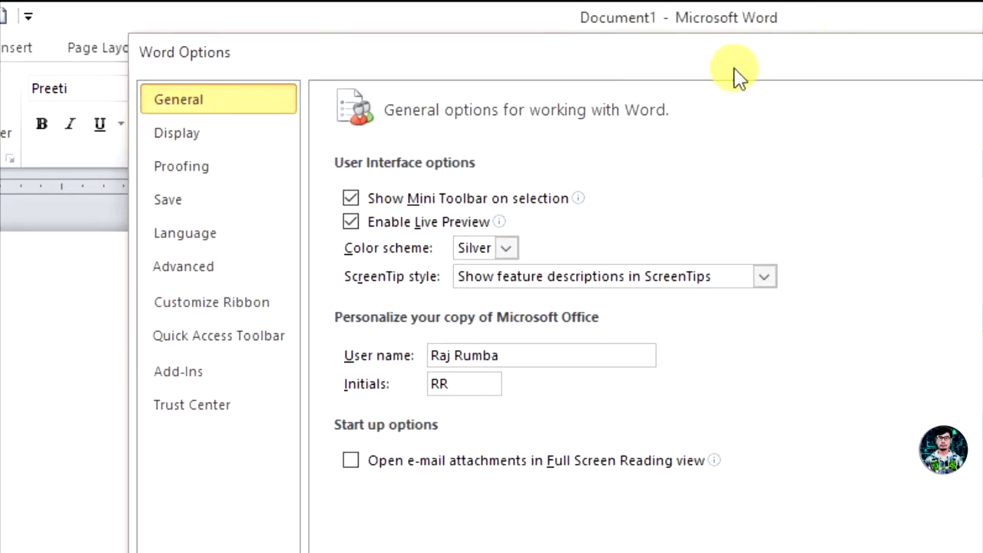
left_click(192, 179)
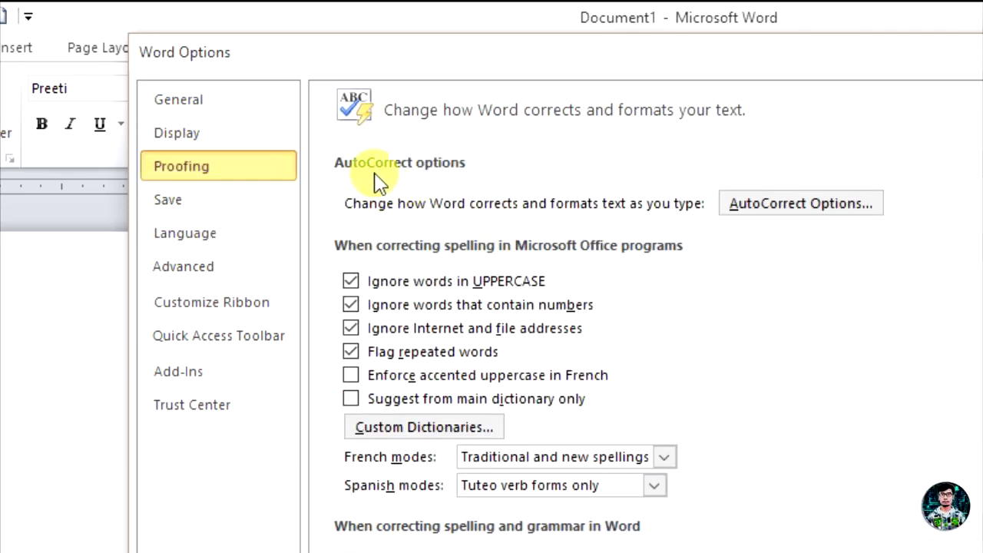
left_click(811, 206)
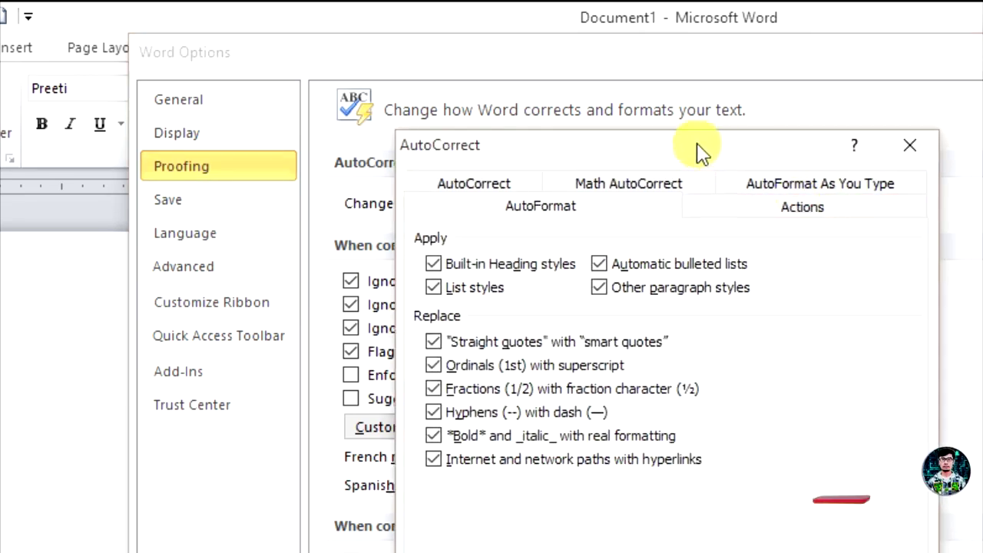
- On the AutoFormat tab, turn off smart quotes, ordinal superscripts, fraction characters and hyphen-to-dash replacement
left_click(541, 205)
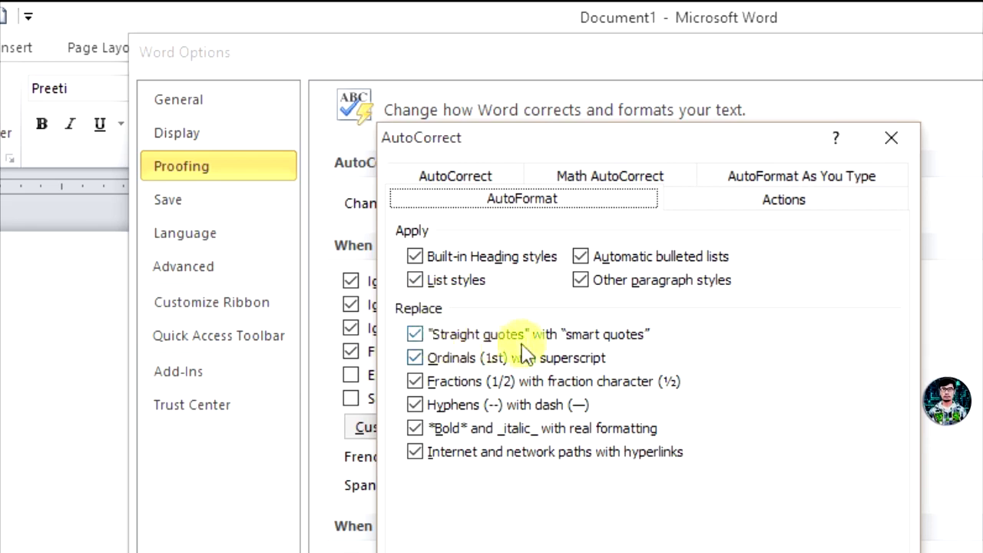
left_click(415, 335)
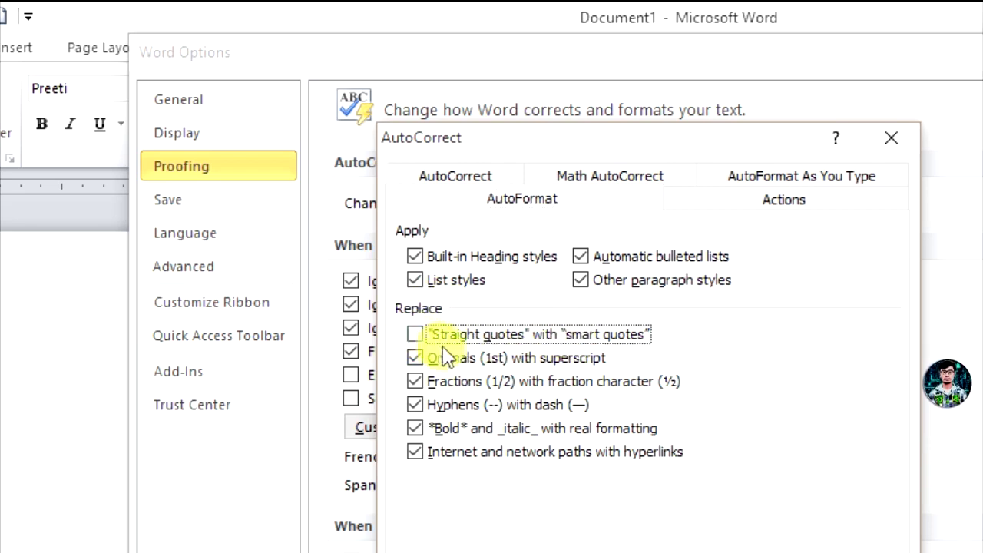
left_click(415, 360)
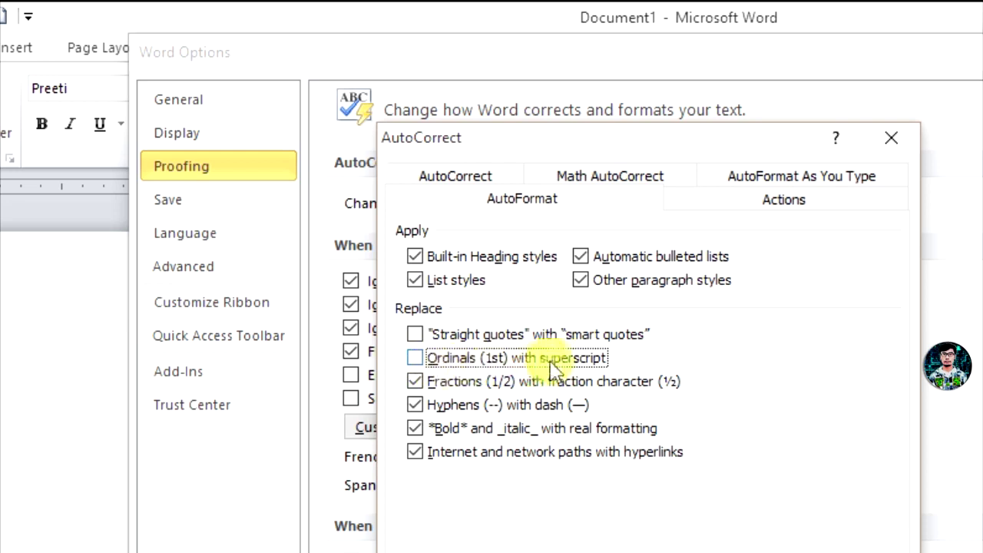
left_click(413, 382)
left_click(415, 404)
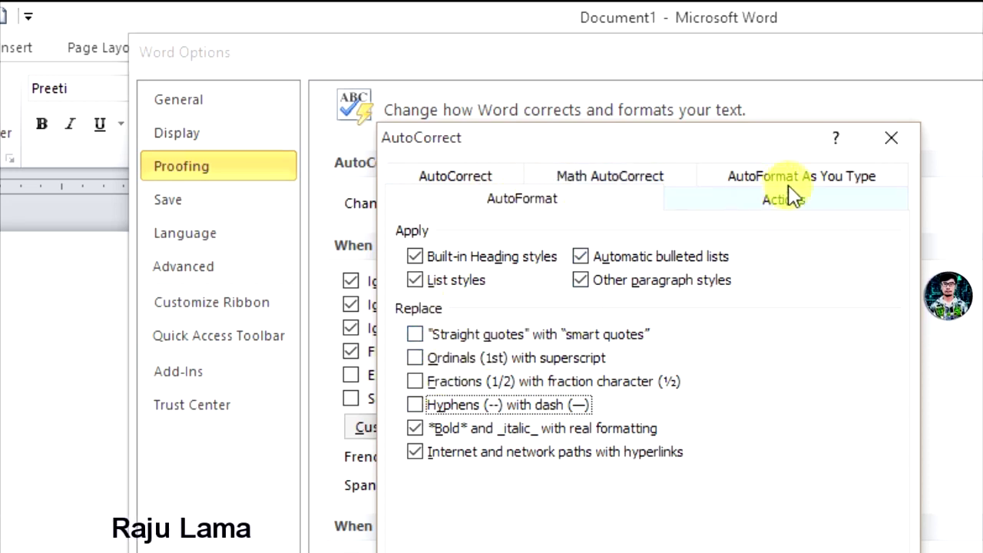
- Turn off the same four replacements under AutoFormat As You Type and confirm the AutoCorrect dialog
left_click(823, 183)
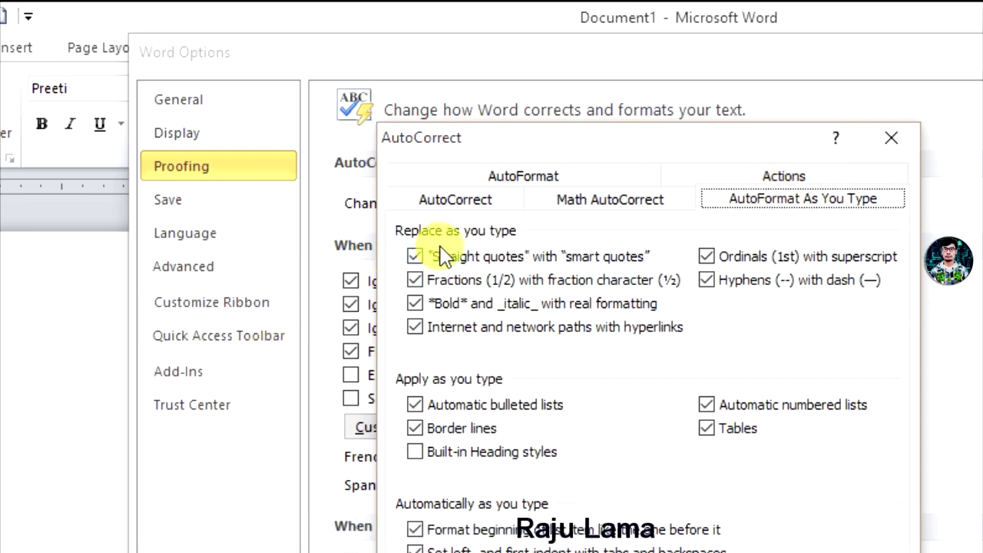
left_click(415, 258)
left_click(416, 281)
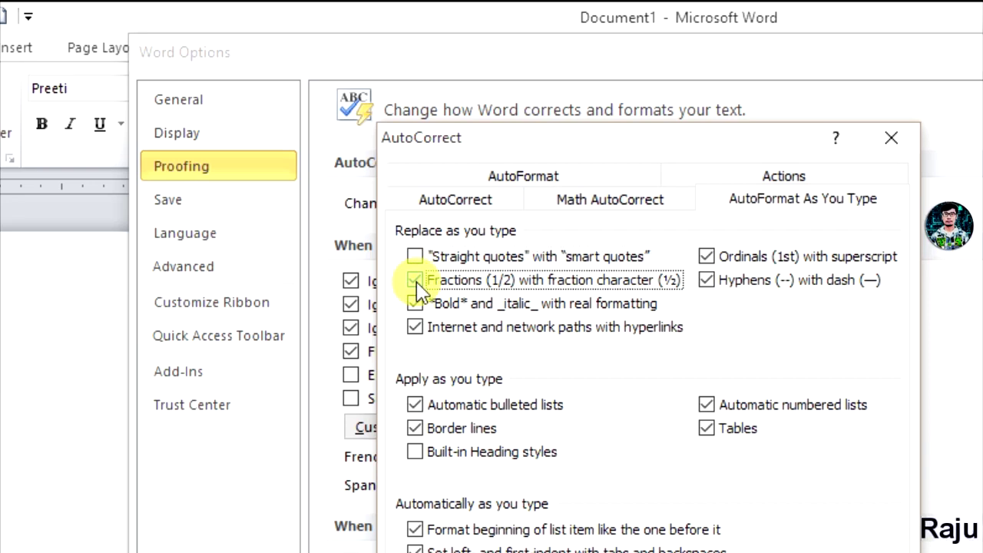
left_click(706, 257)
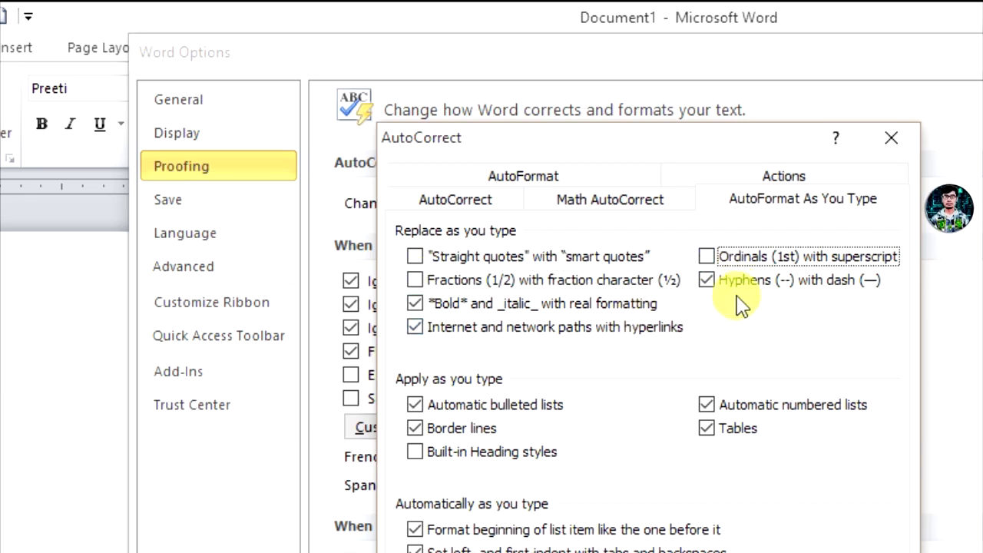
left_click(741, 283)
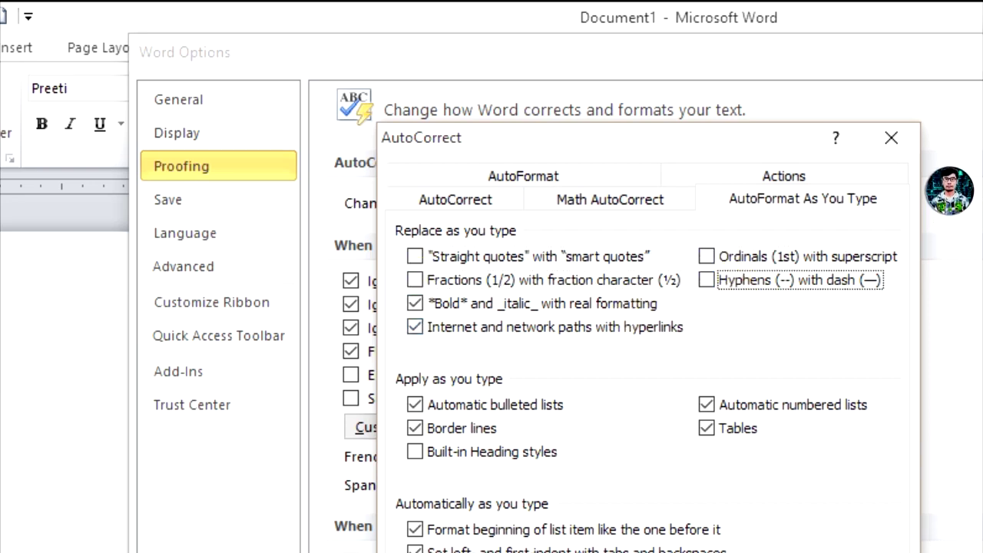
left_click(541, 423)
- Type कुकुर in Preeti (k'k) and start a table on the line below it
left_click(669, 492)
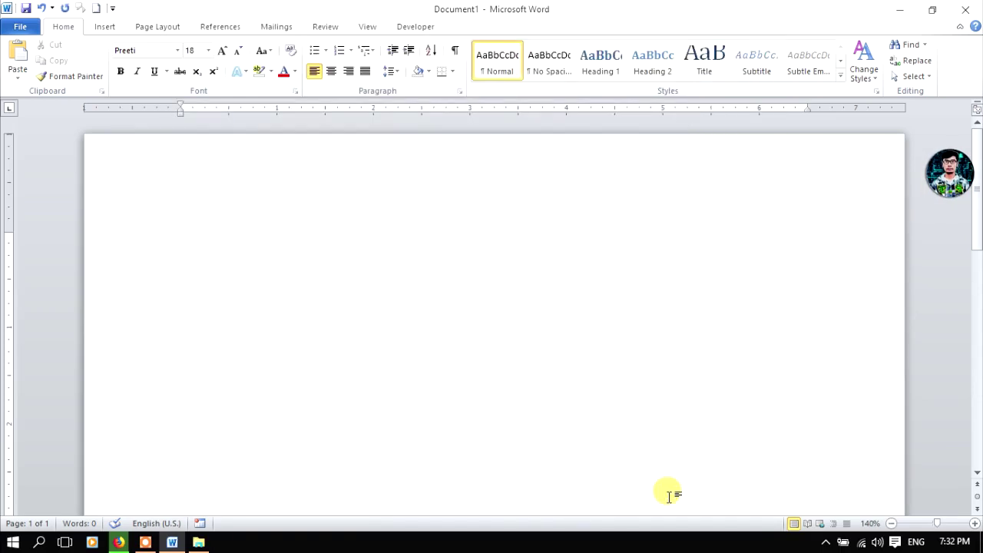
type("k'")
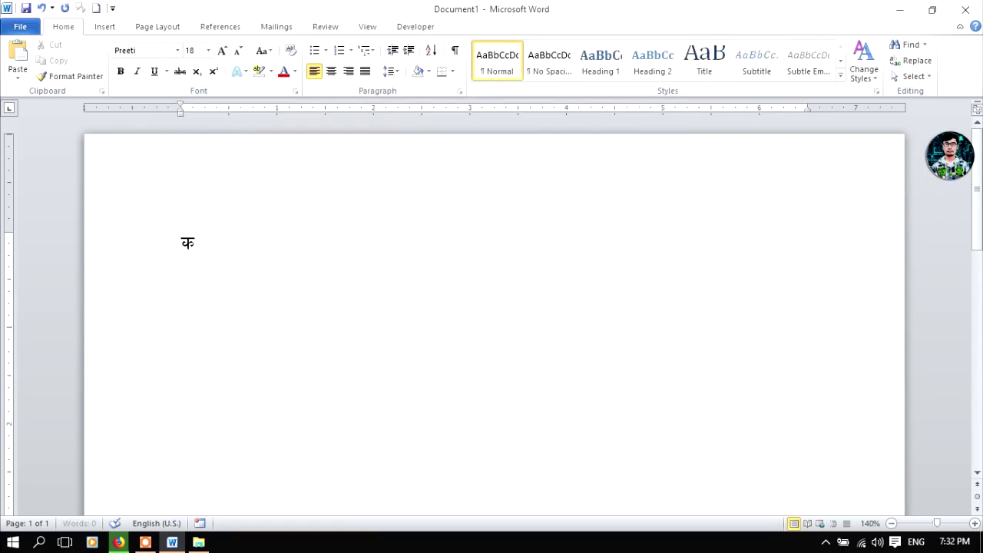
type("k'/")
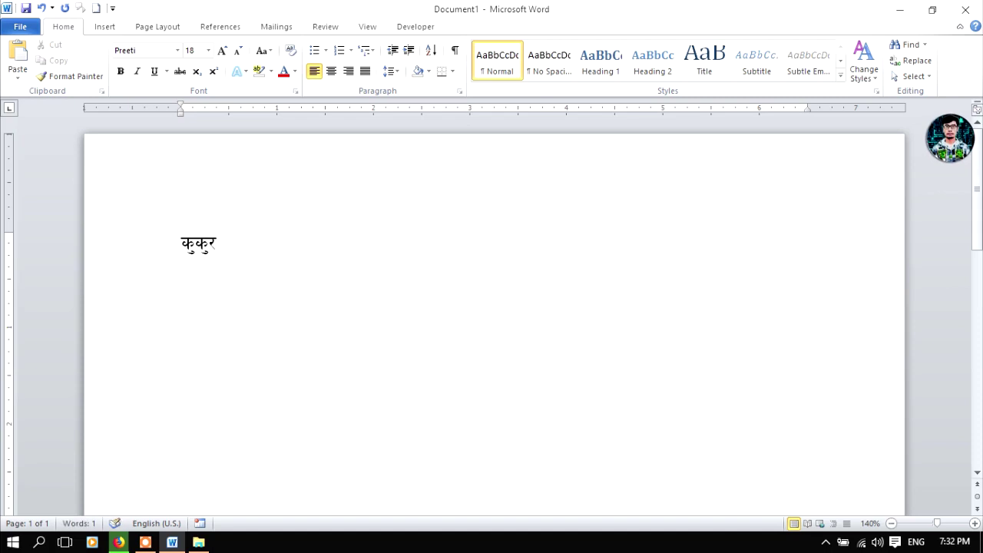
left_click(171, 309)
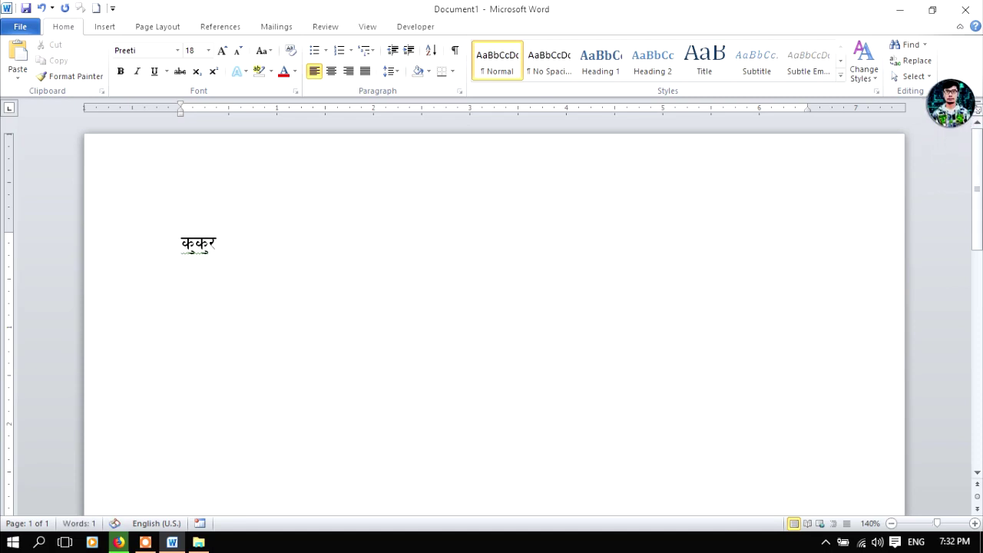
left_click(105, 26)
left_click(115, 58)
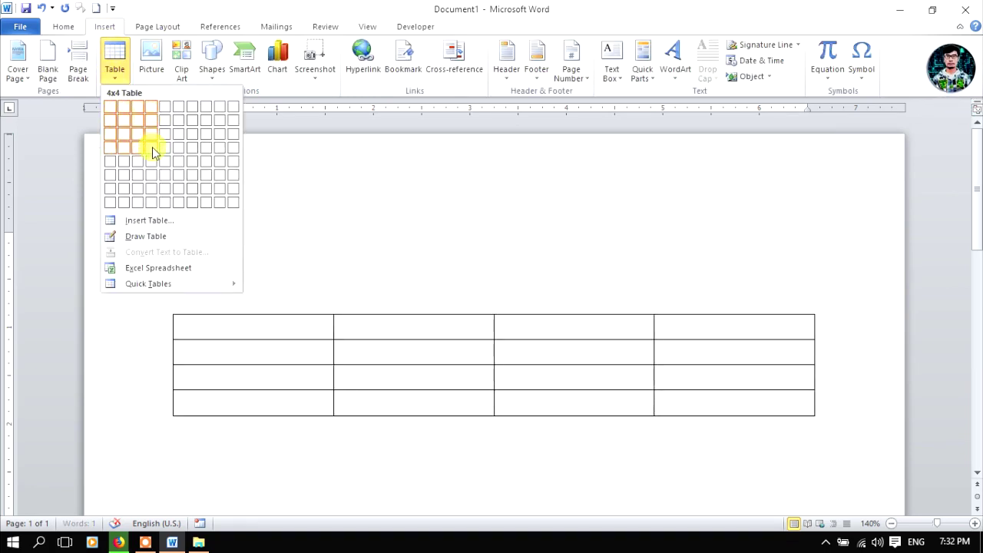
- Insert a 4x4 table and type test headers त्र and नाम in the first two cells
left_click(152, 147)
mouse_move(254, 376)
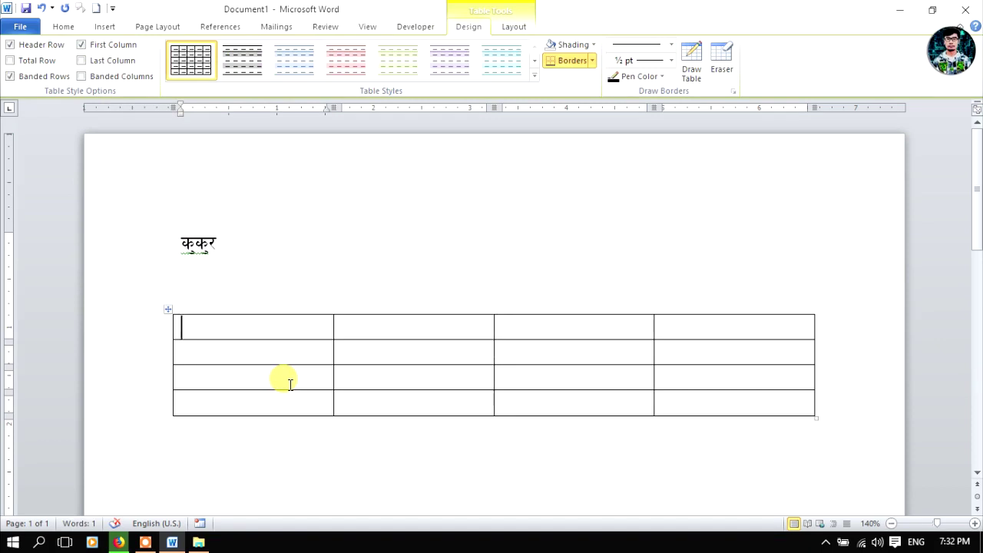
type("ऋ स")
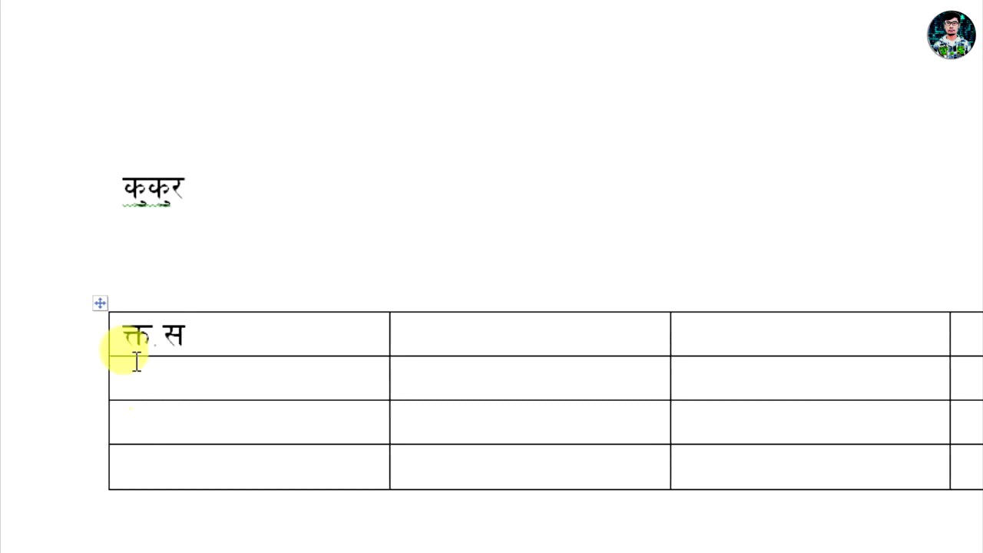
key("BackSpace")
key("BackSpace")
key("BackSpace")
key("BackSpace")
key("BackSpace")
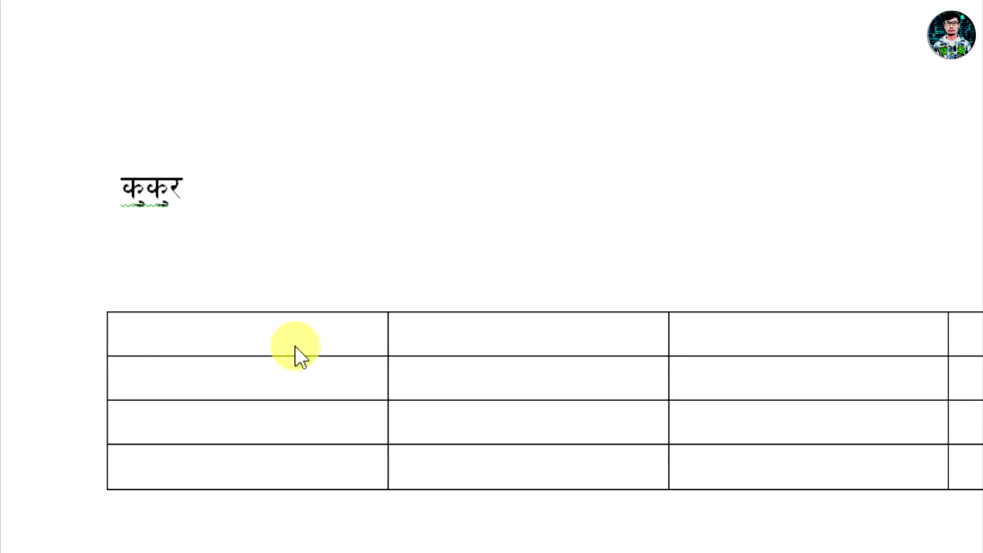
type("त्र")
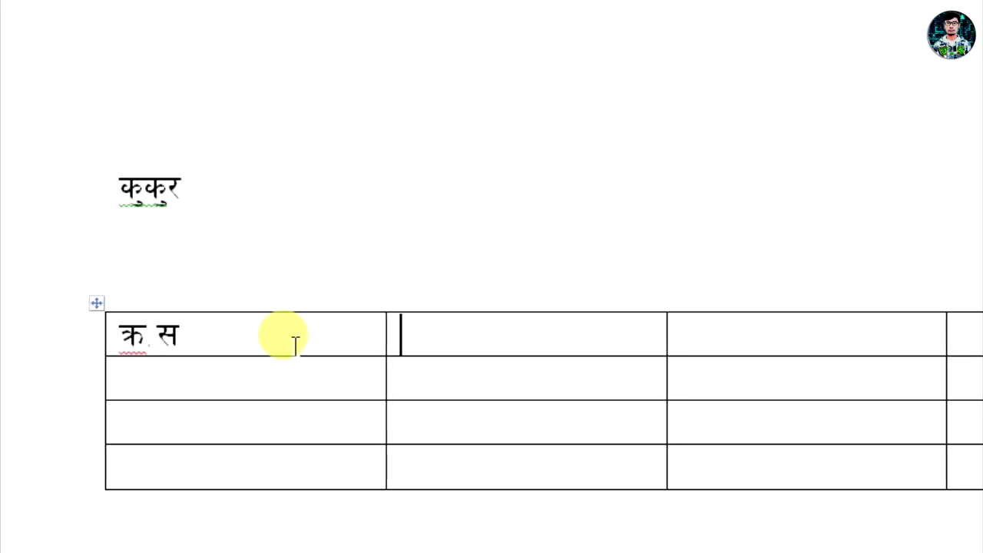
key("Tab")
type("नाम")
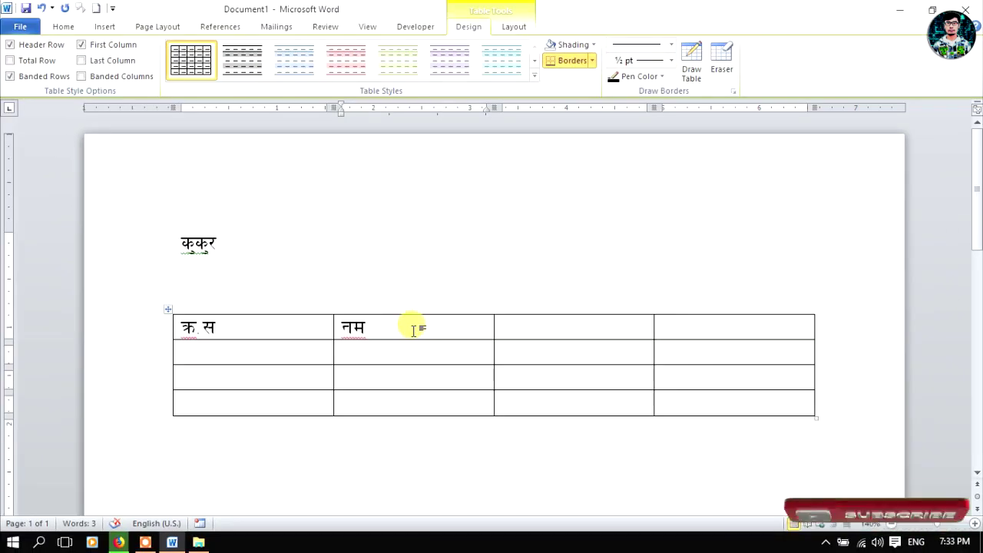
left_click(417, 351)
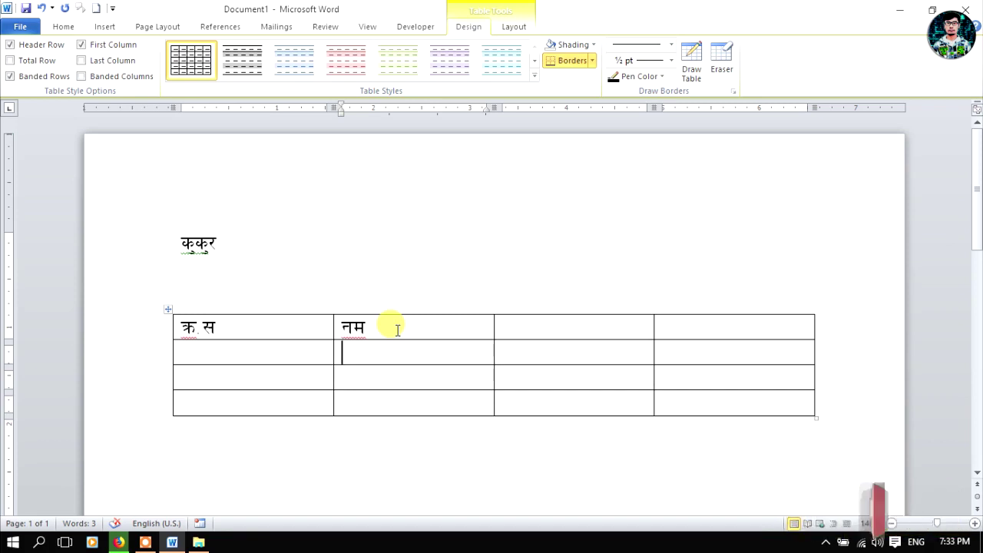
- Delete the blank line above the table and the typed first row, leaving three empty rows
left_click_drag(396, 328, 208, 328)
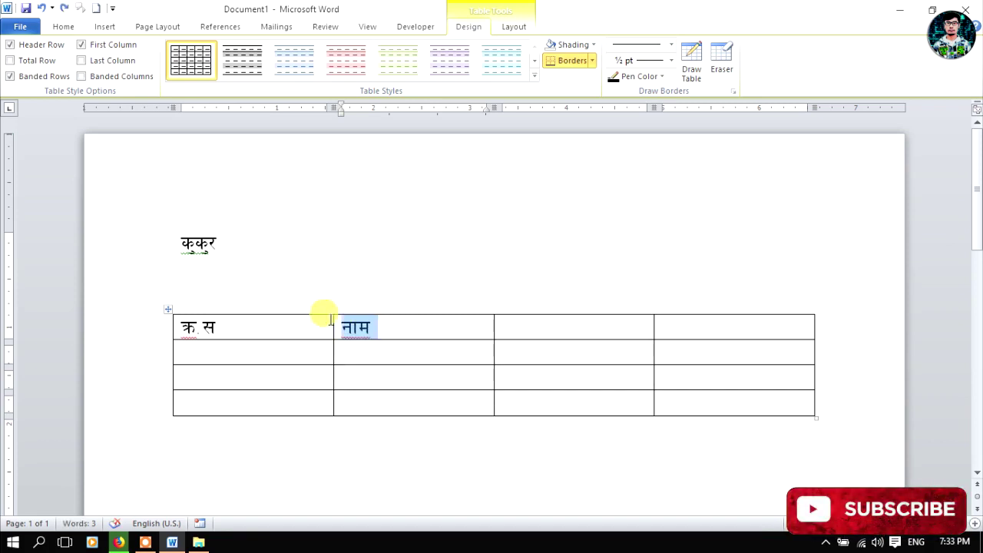
key("BackSpace")
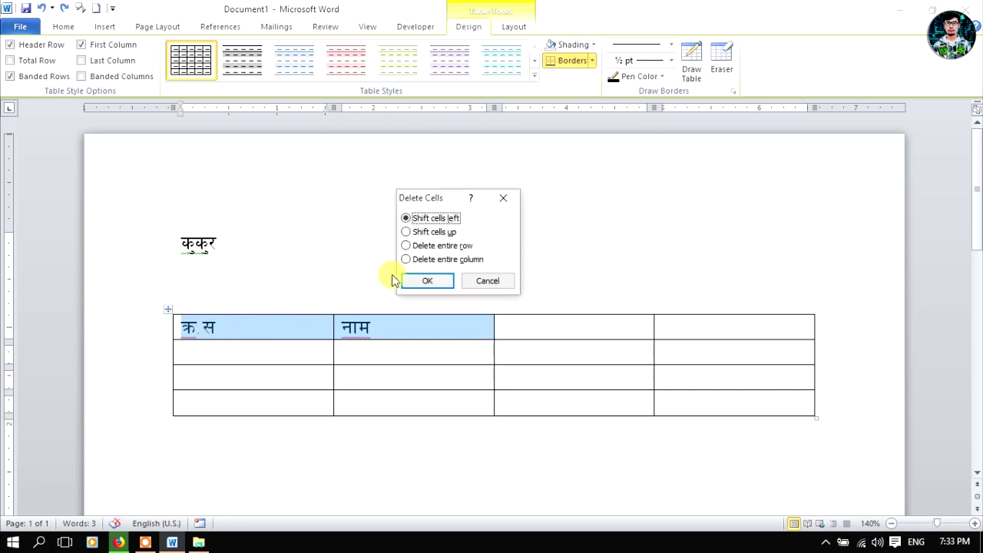
left_click(478, 281)
left_click(421, 328)
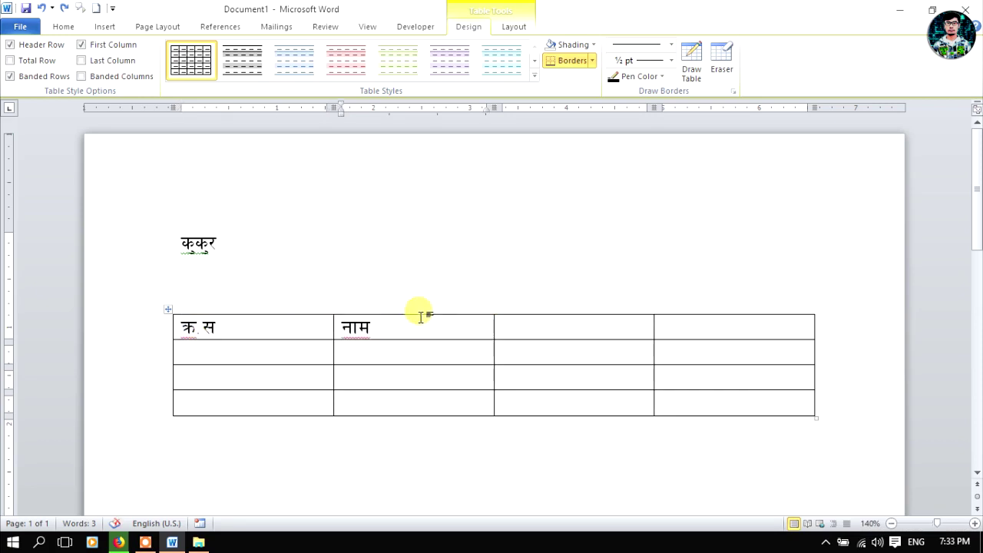
left_click_drag(249, 320, 62, 292)
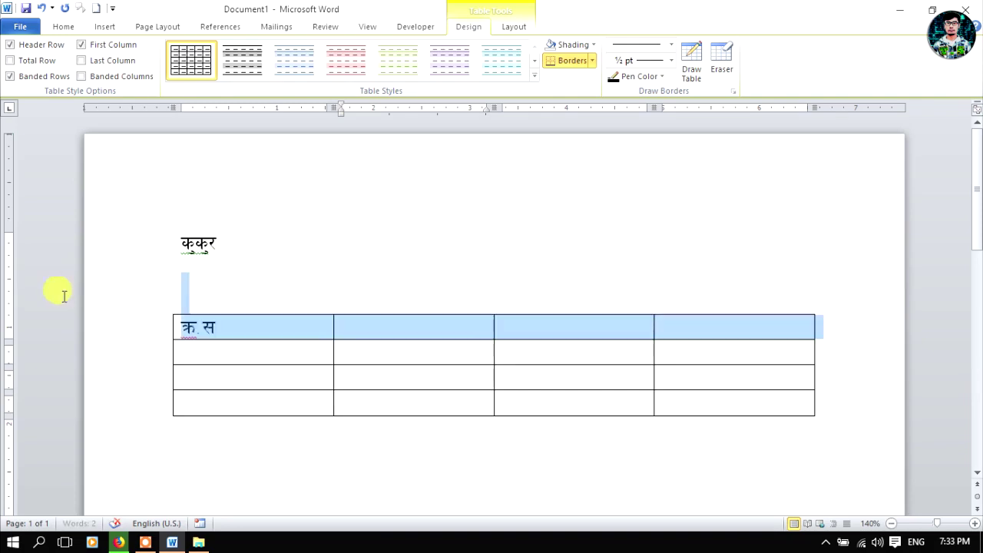
key("BackSpace")
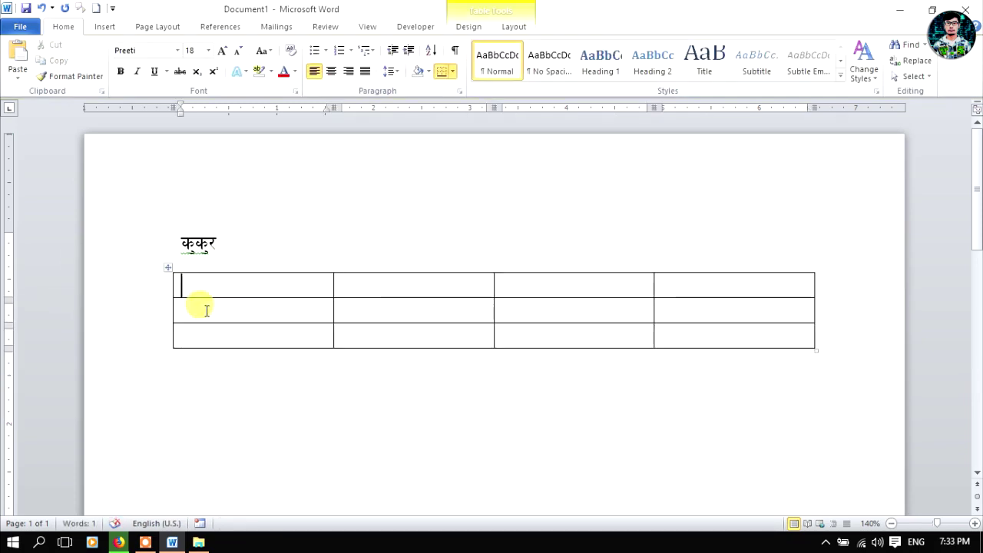
- Reopen AutoCorrect Options through File > Options > Proofing
left_click(22, 25)
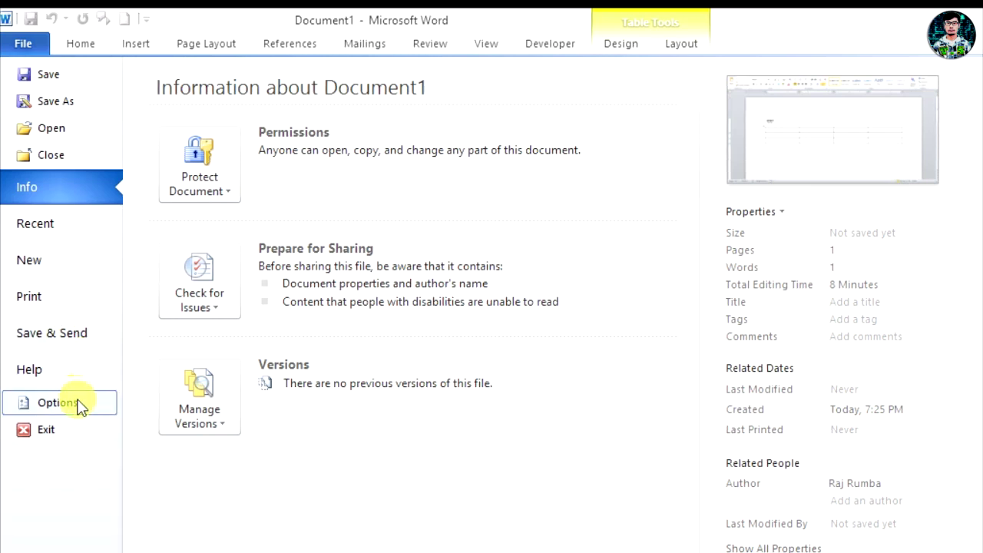
left_click(82, 405)
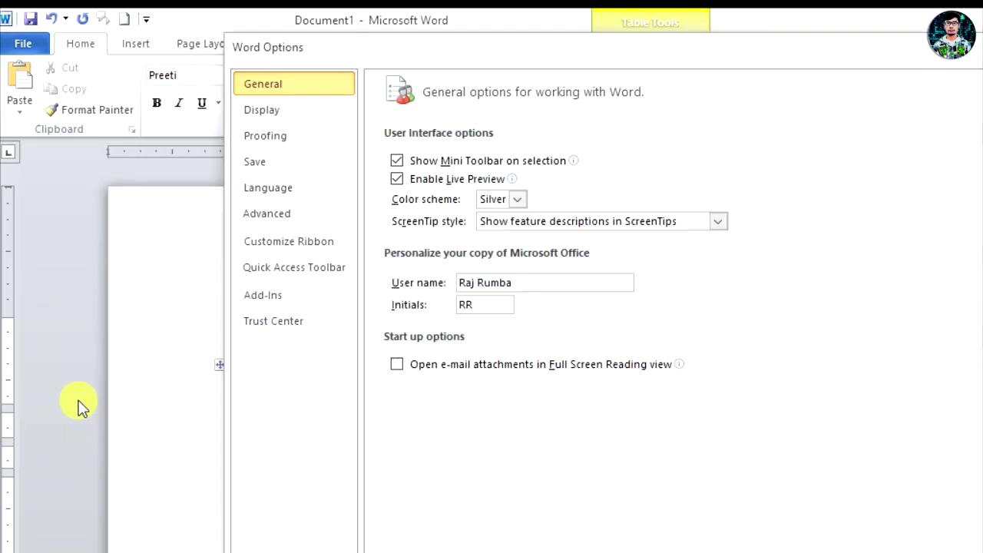
left_click(270, 135)
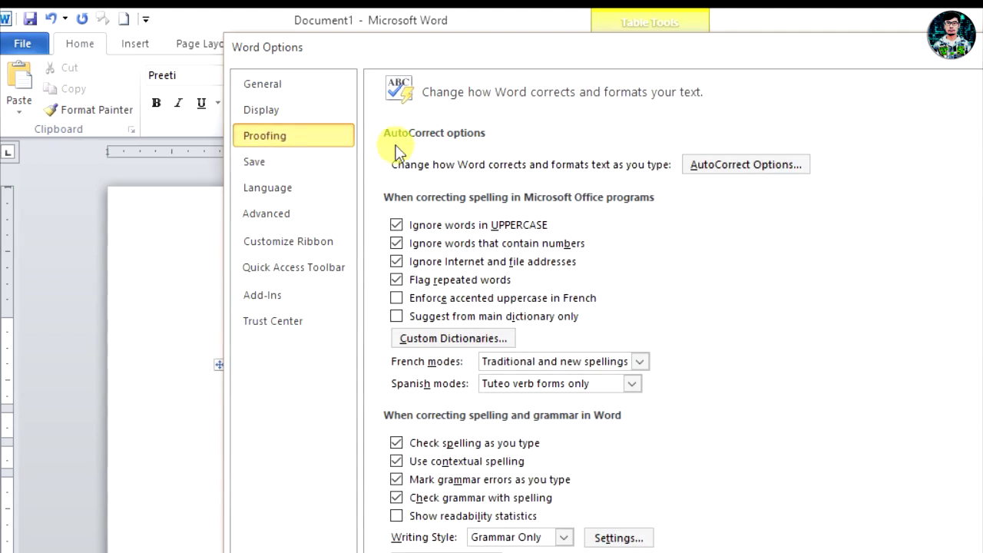
left_click(750, 164)
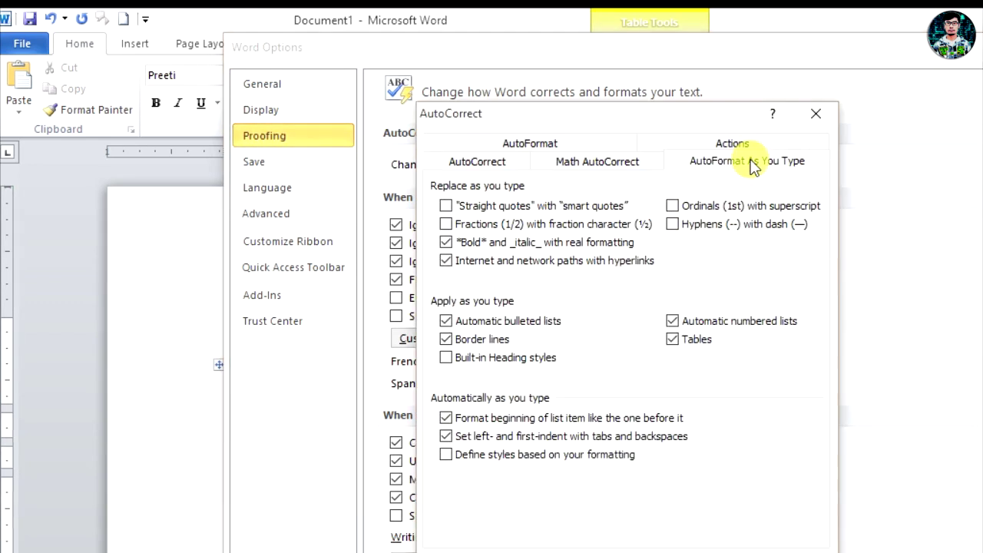
- Turn off capitalizing the first letter of sentences and of table cells, and confirm both dialogs
left_click(479, 163)
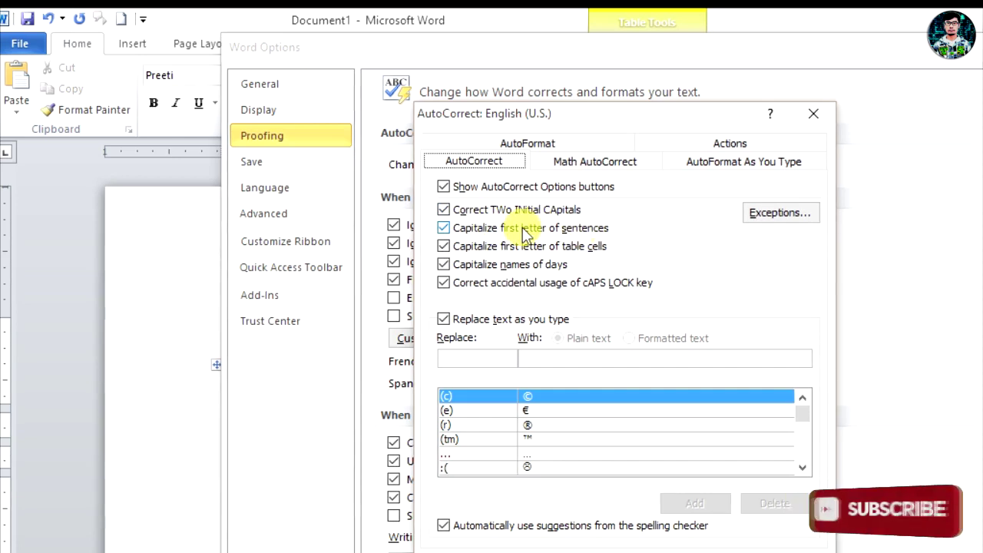
left_click(442, 228)
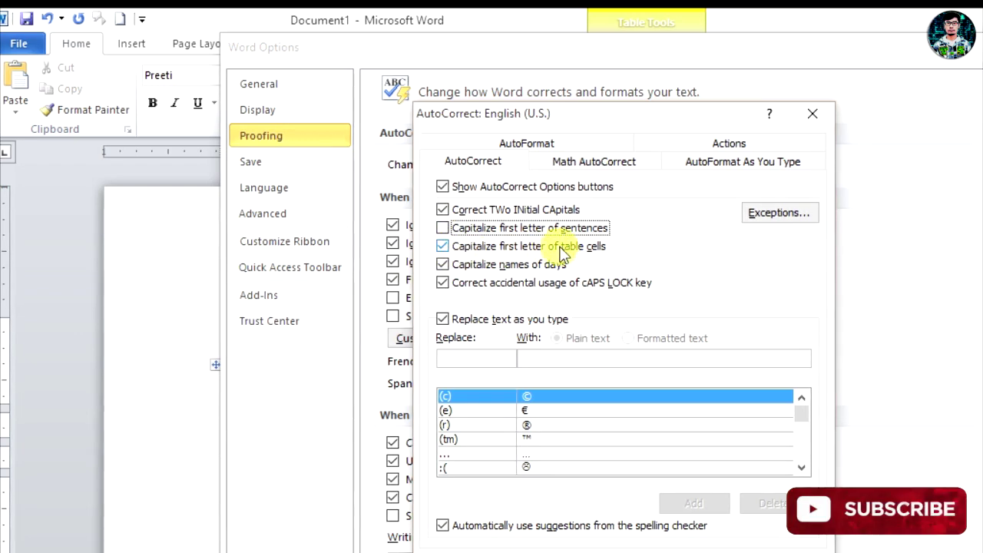
left_click(468, 247)
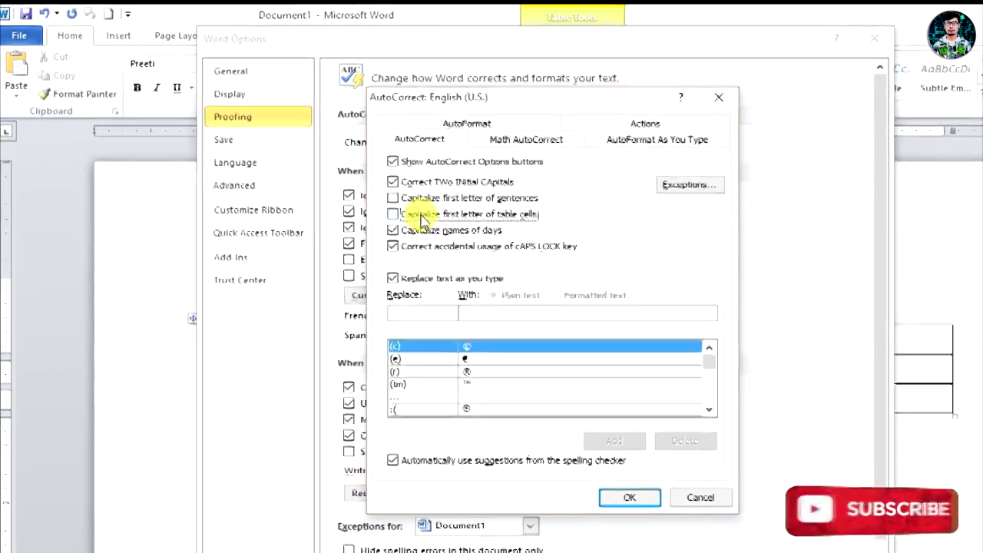
left_click(587, 462)
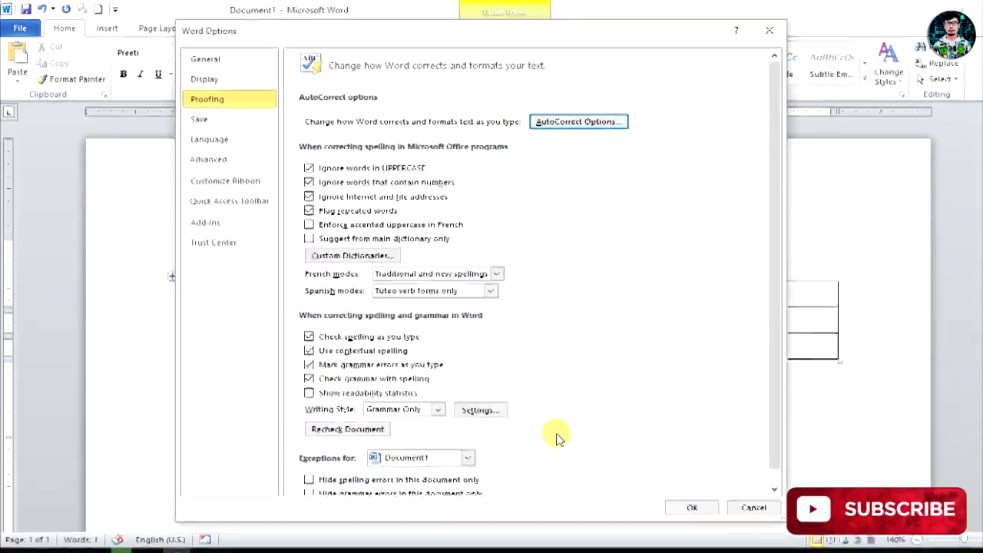
left_click(671, 492)
left_click(258, 288)
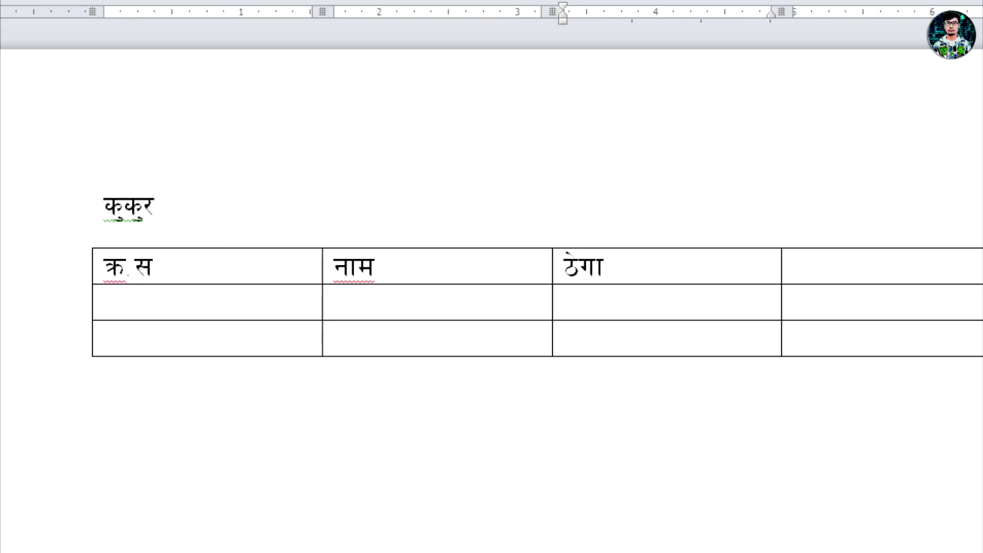
- Complete the third header as ठेगाना, skip the empty fourth cell and move below the table
type("f")
key("Tab")
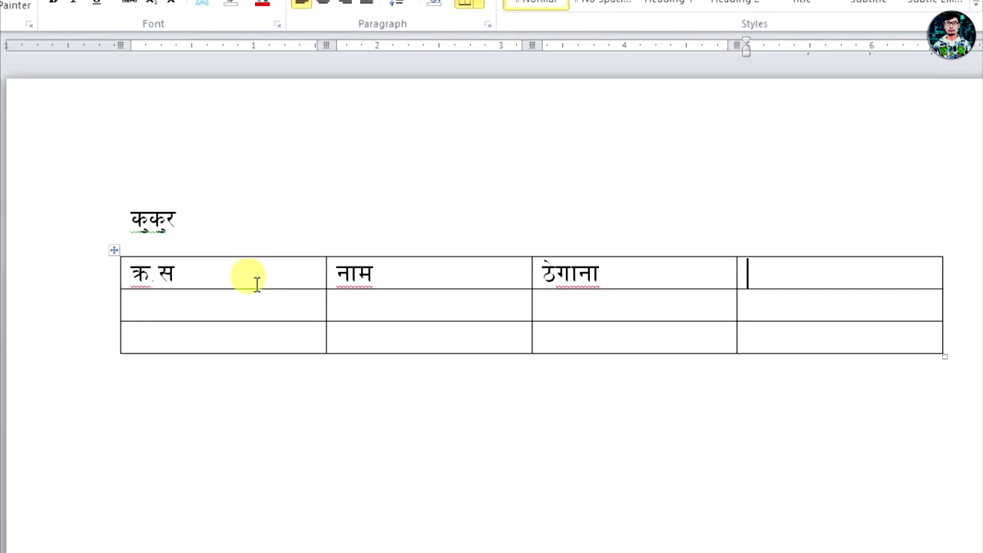
key("Down")
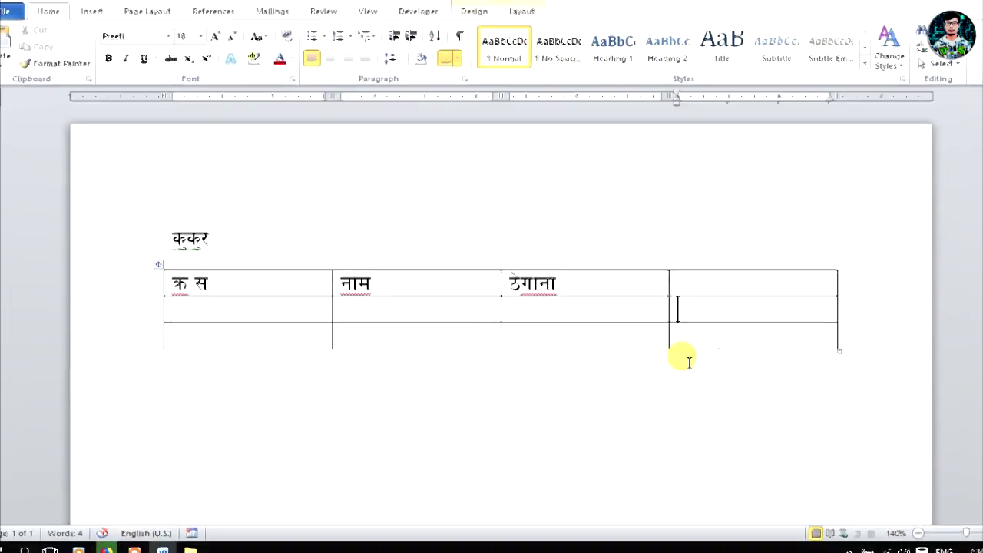
key("Down")
key("Down")
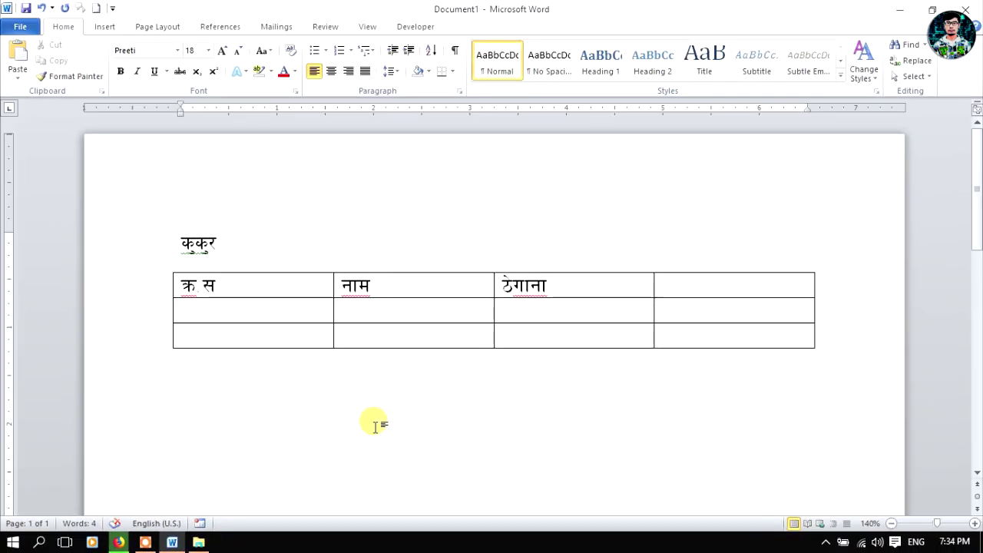